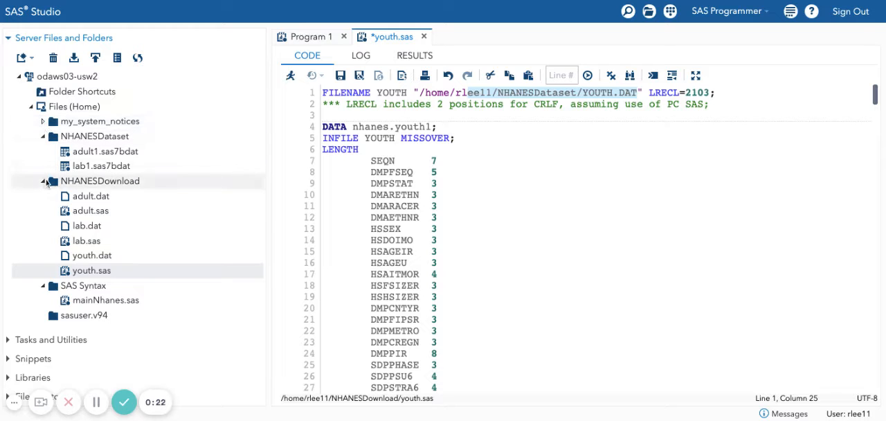
View the file properties of youth.sas in the NHANESDownload folder.
right_click(92, 183)
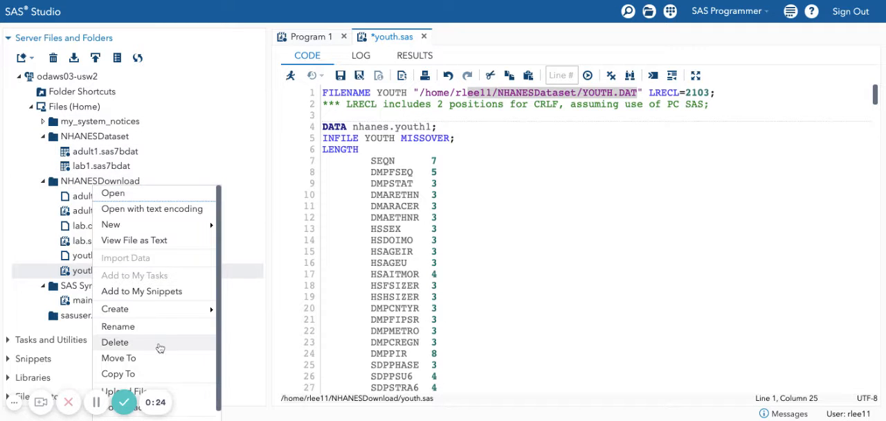
scroll(161, 344, down, 1)
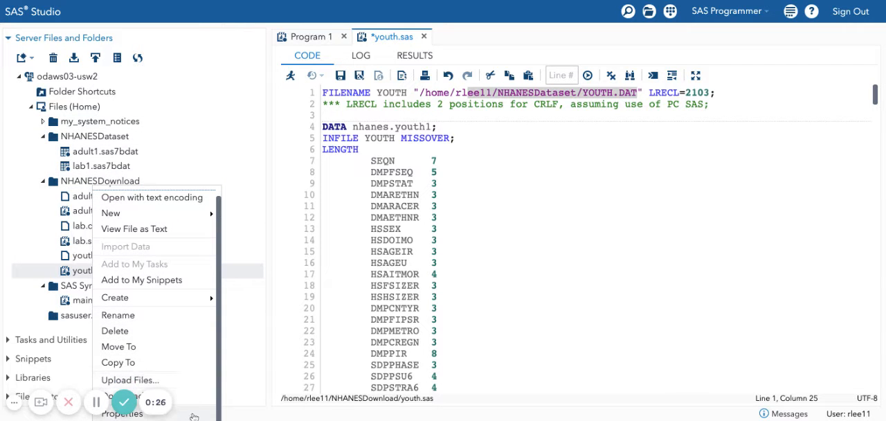
click(193, 416)
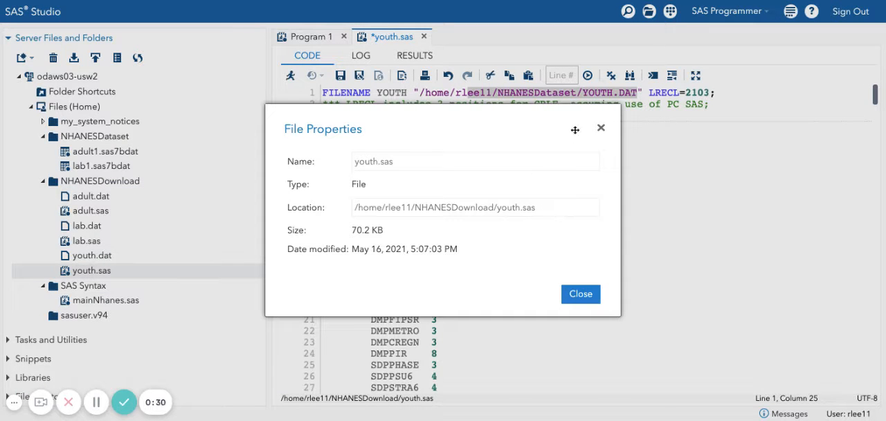
click(601, 130)
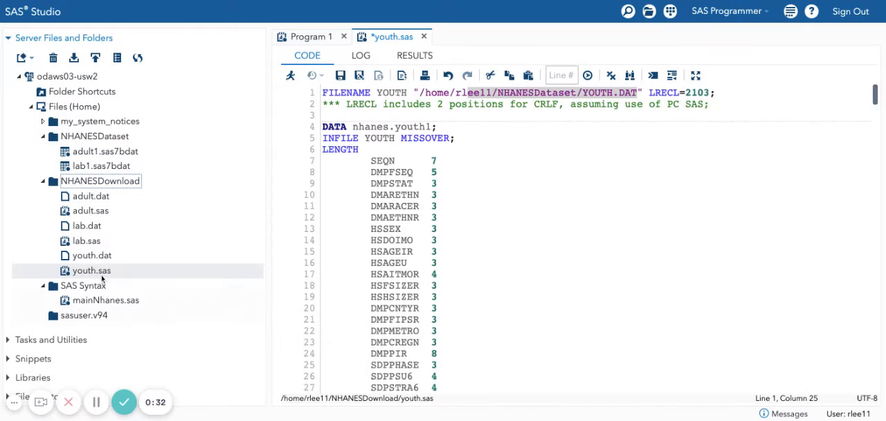
Copy the full location path of youth.dat from its file properties in the NHANESDownload folder.
right_click(90, 255)
click(103, 256)
right_click(103, 258)
click(102, 260)
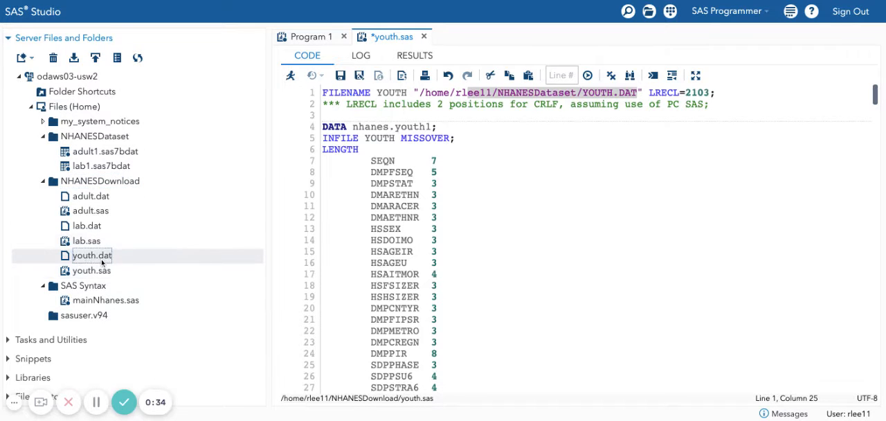
right_click(107, 257)
click(108, 258)
right_click(110, 254)
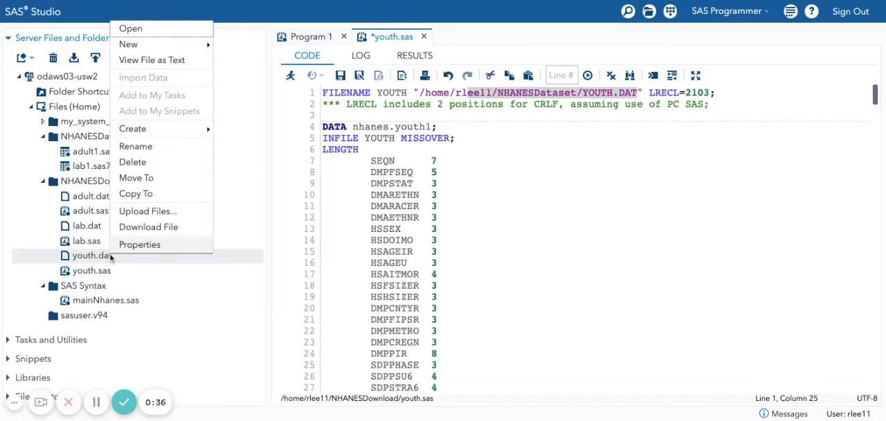
click(139, 245)
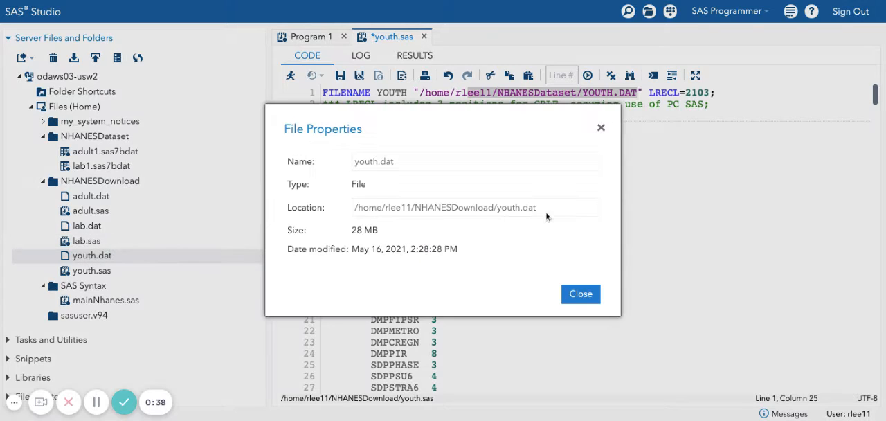
drag(458, 207, 548, 209)
triple_click(548, 207)
key(ctrl+c)
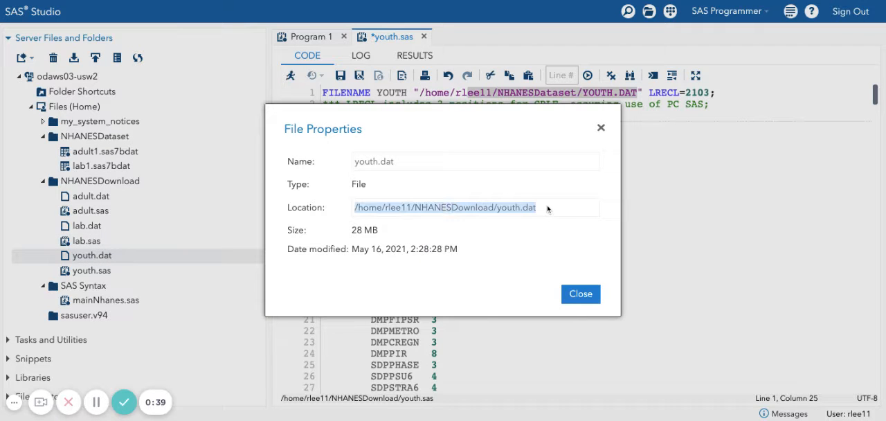
click(576, 293)
Replace the quoted path in the FILENAME YOUTH statement of youth.sas with the copied path of youth.dat in NHANESDownload.
click(636, 93)
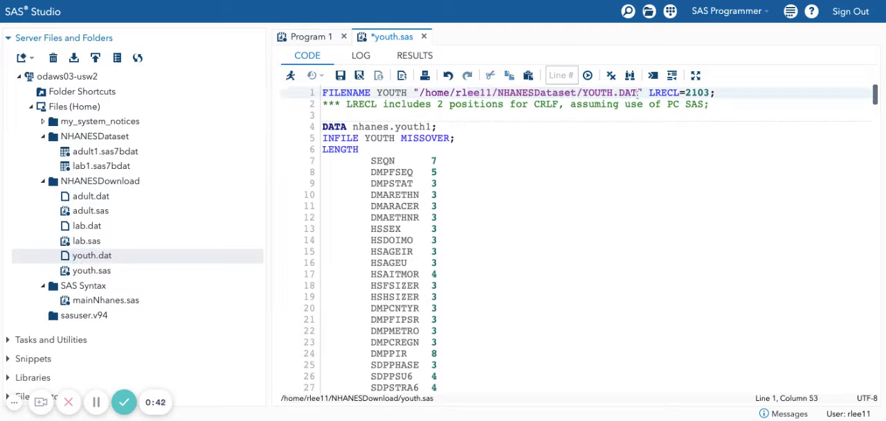
drag(636, 93, 419, 92)
key(ctrl+v)
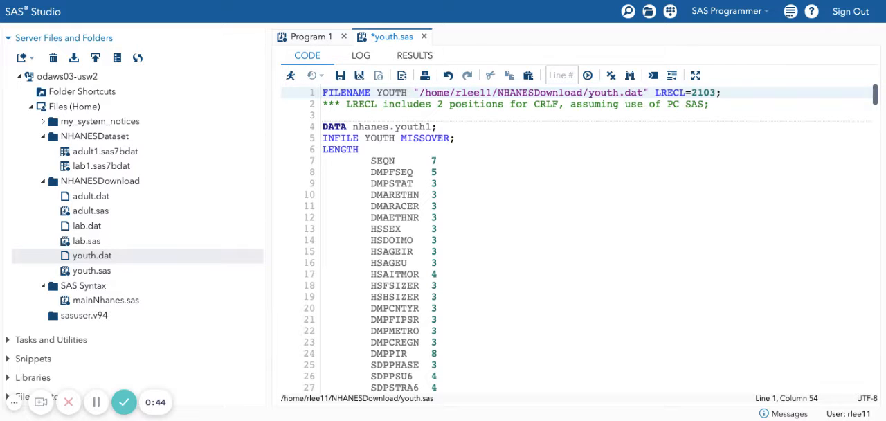
key(ctrl+z)
key(ctrl+y)
click(530, 104)
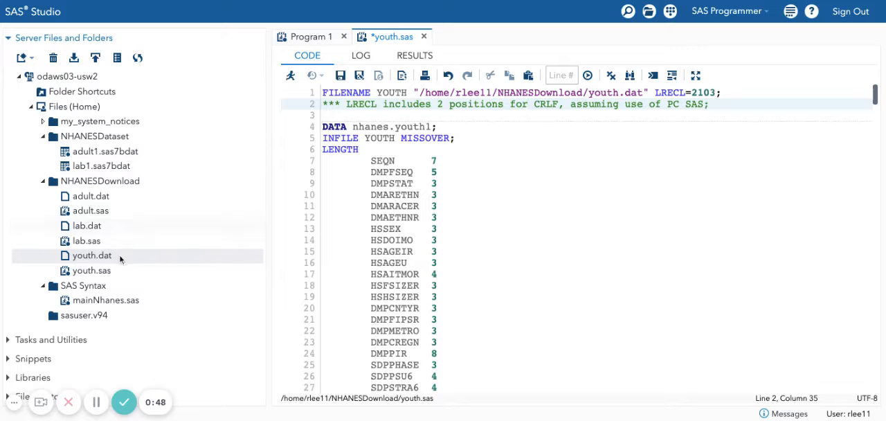
Examine the YOUTH fileref in the FILENAME and INFILE statements, the LENGTH block and the nhanes library prefix in the DATA statement.
click(369, 115)
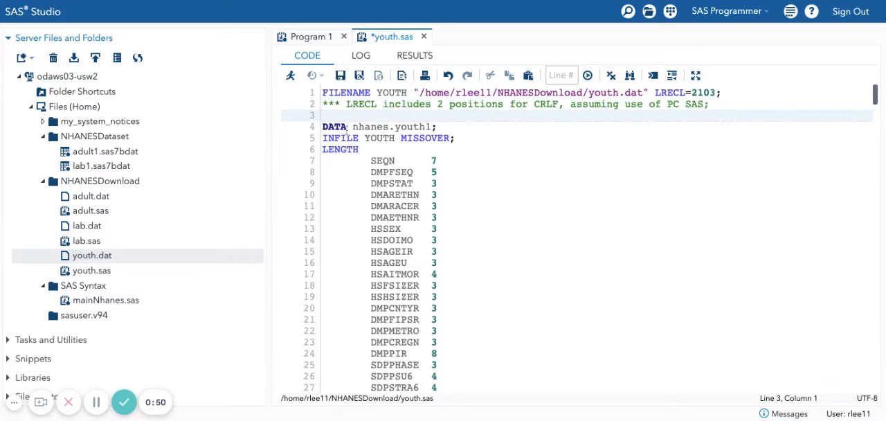
drag(733, 95, 322, 92)
click(407, 92)
drag(407, 93, 377, 93)
drag(396, 137, 371, 137)
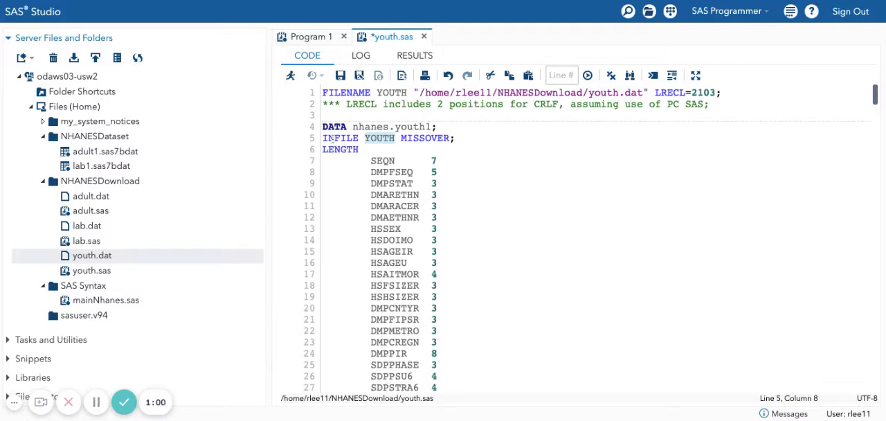
drag(325, 139, 437, 139)
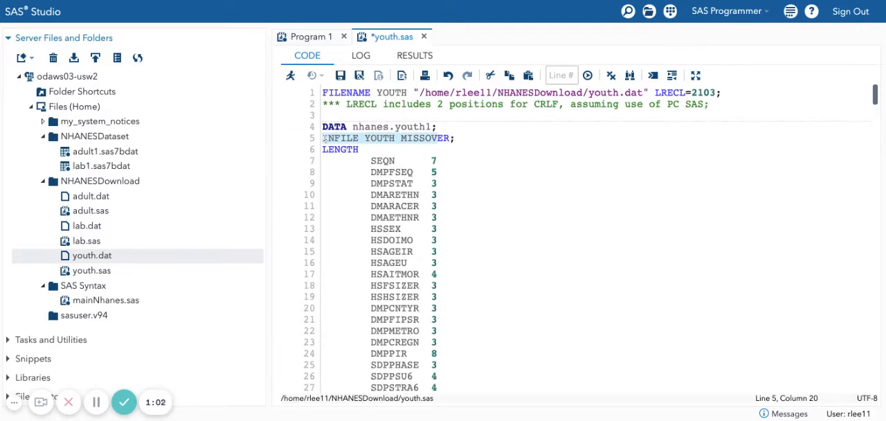
click(377, 138)
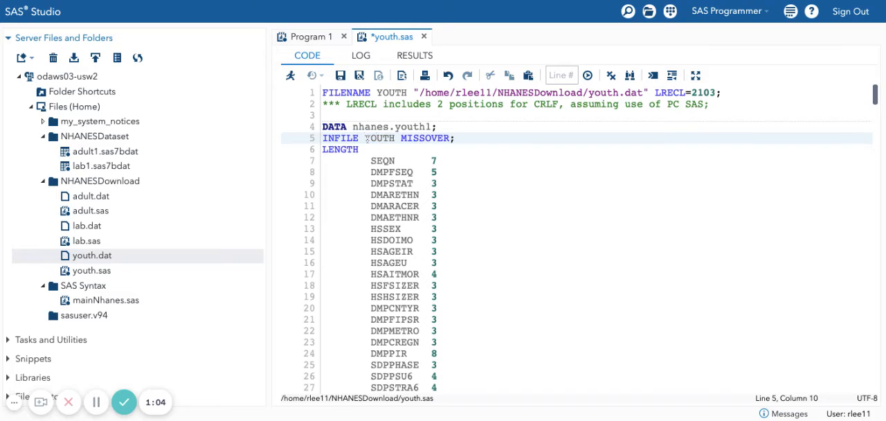
double_click(367, 138)
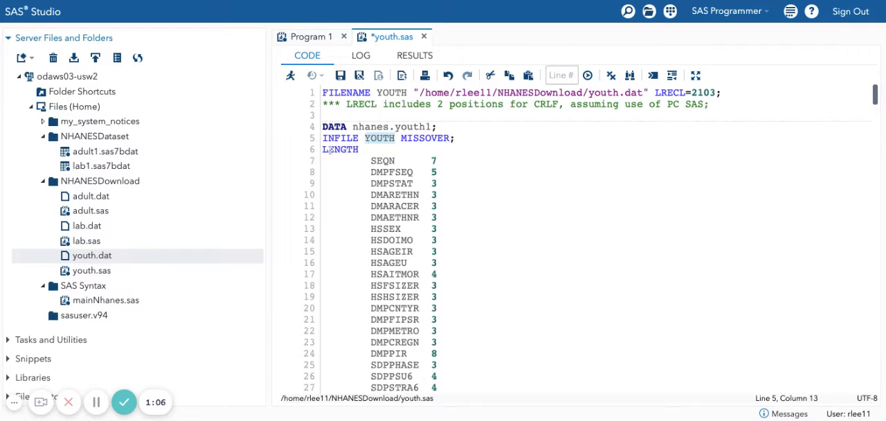
drag(324, 149, 420, 206)
click(419, 206)
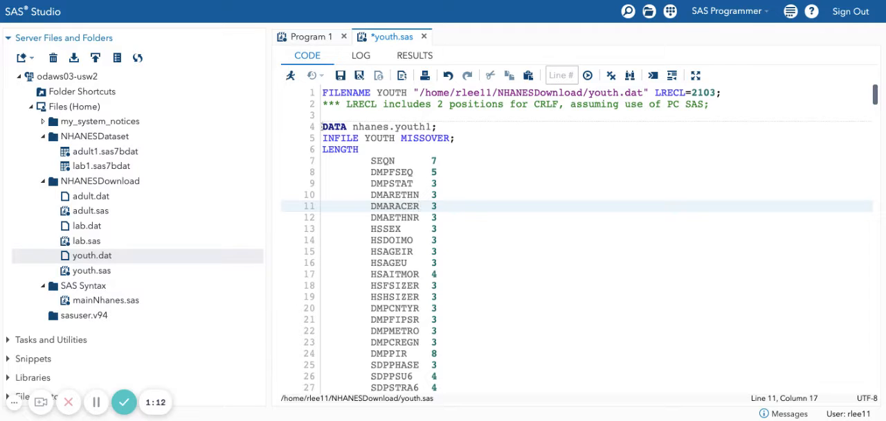
double_click(352, 127)
key(shift+Right)
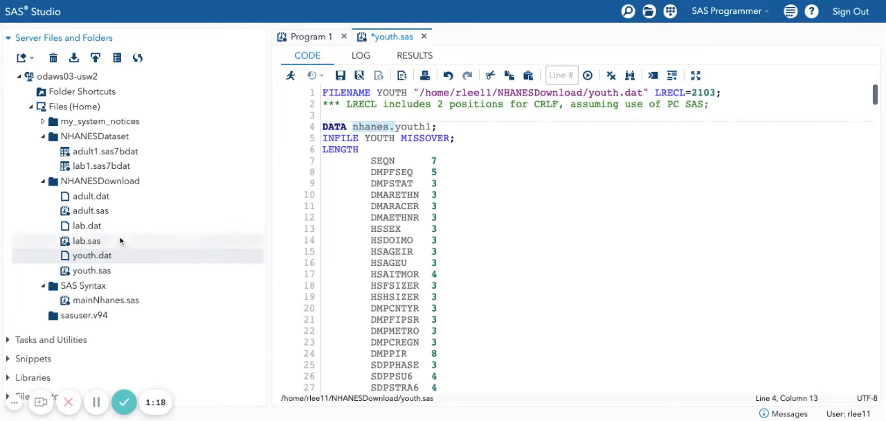
Open adult.sas and examine the folder its libname nhanes statement points to, comparing it with the NHANESDataset folder.
double_click(106, 212)
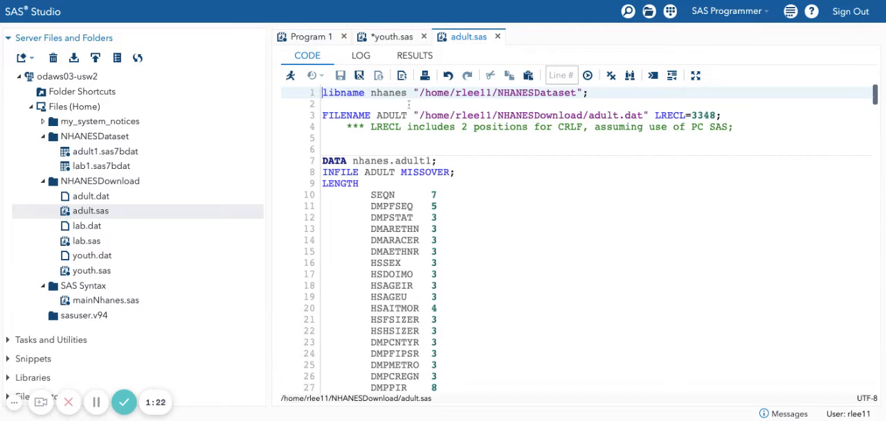
drag(425, 92, 455, 92)
click(456, 93)
key(shift+Right)
key(shift+Right)
key(shift+Right)
key(shift+Right)
key(shift+Right)
key(shift+Right)
key(shift+Right)
key(shift+Right)
key(shift+Right)
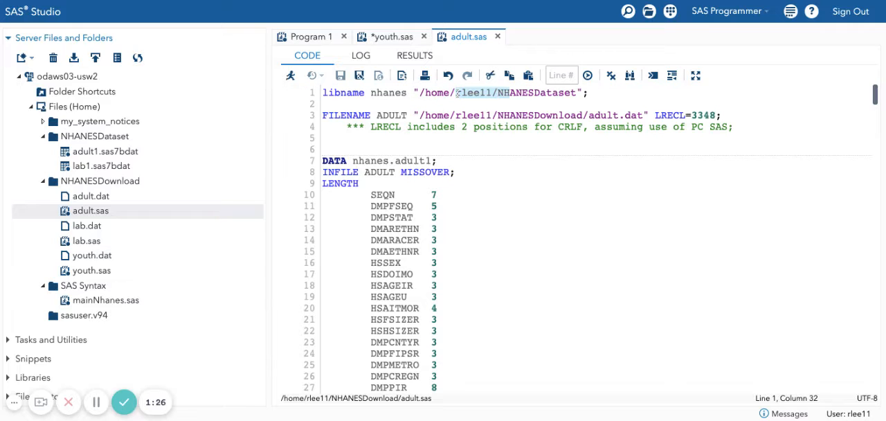
click(494, 94)
click(75, 140)
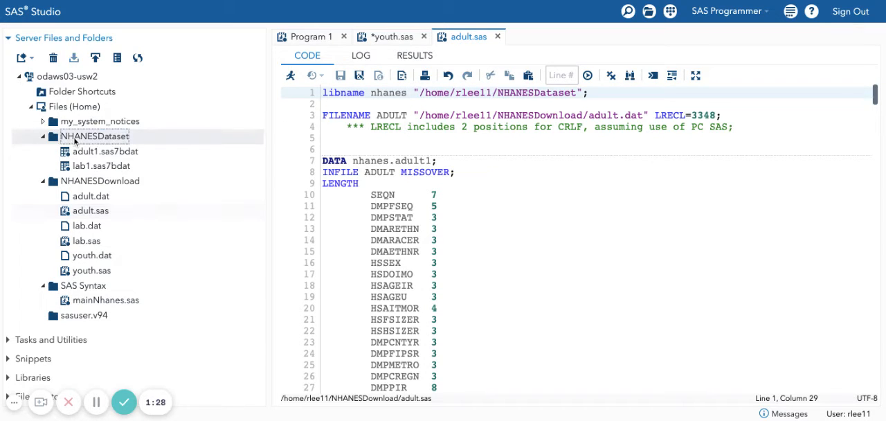
Try to run the opening lines of youth.sas, from the FILENAME statement to the nhanes prefix in the DATA statement.
click(392, 37)
drag(389, 127, 322, 92)
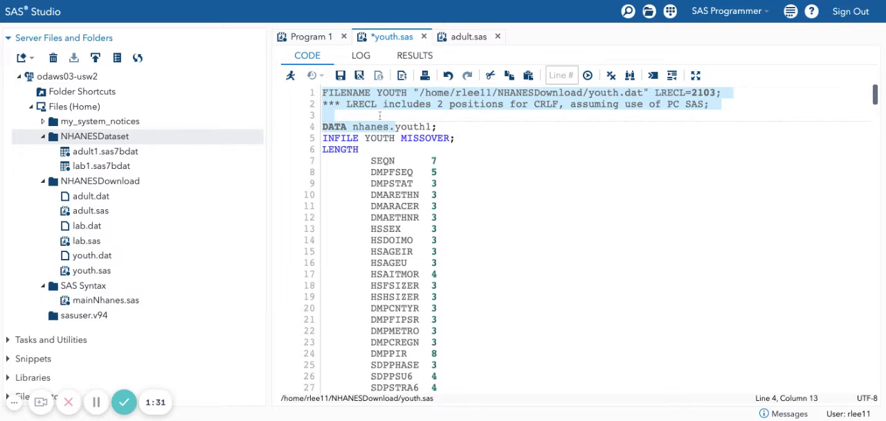
click(290, 76)
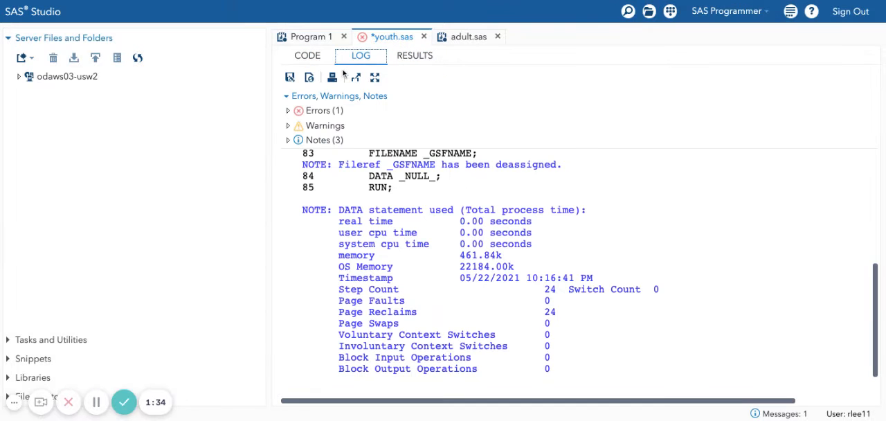
Review the log of the youth.sas run, checking the submitted code, the error and the notes.
scroll(470, 224, up, 10)
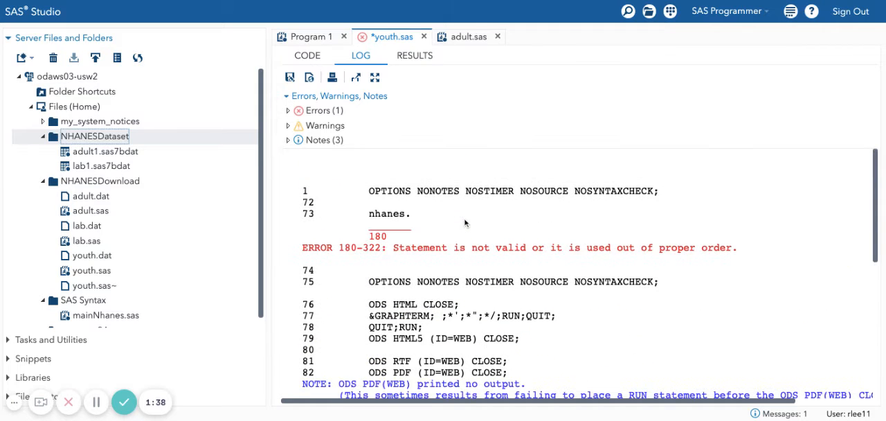
click(307, 57)
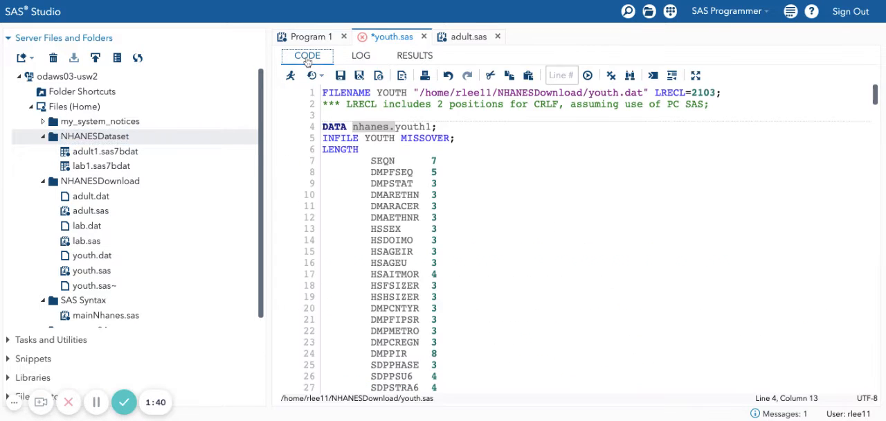
click(382, 115)
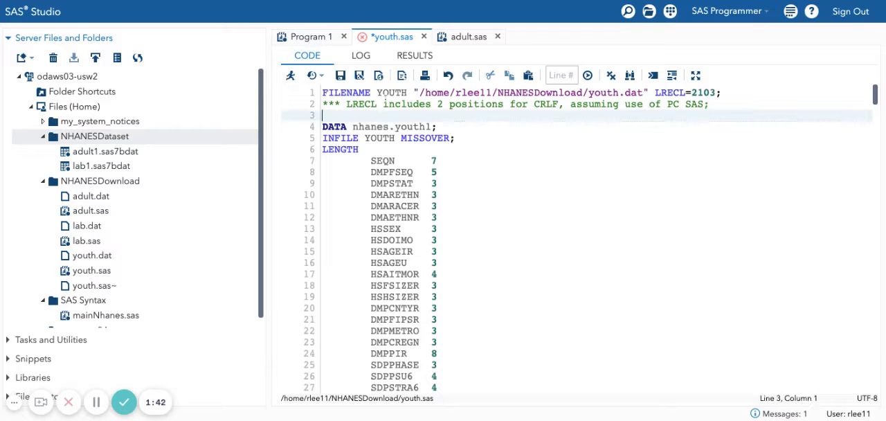
click(359, 56)
scroll(417, 168, down, 10)
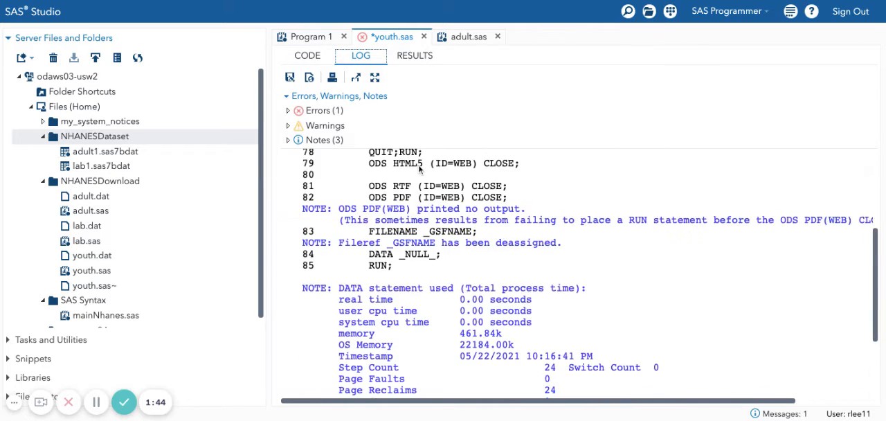
scroll(564, 330, up, 10)
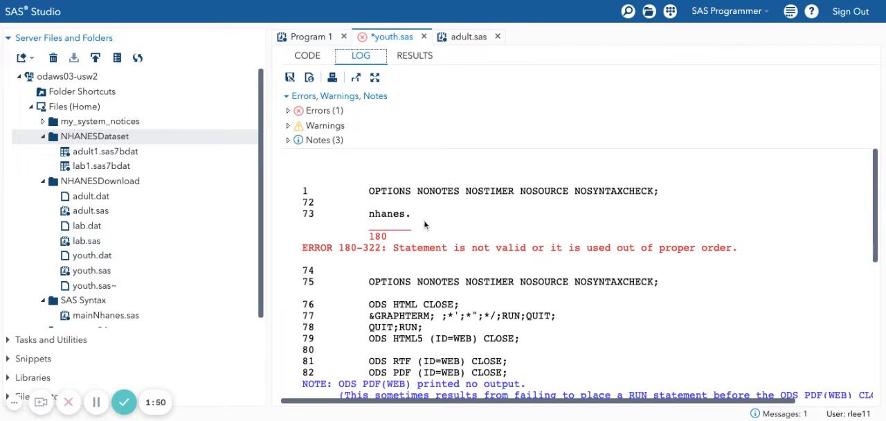
scroll(423, 219, down, 10)
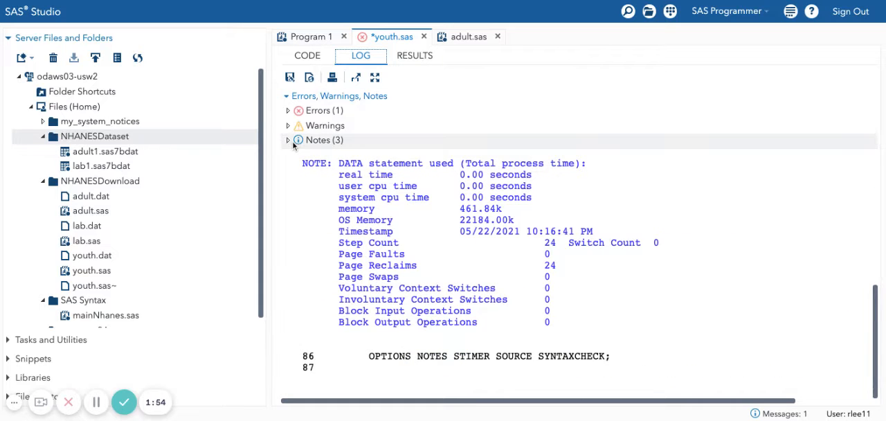
click(304, 38)
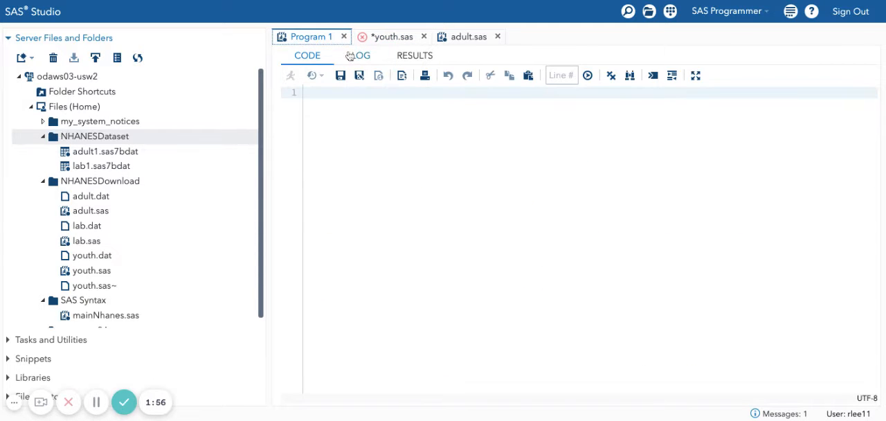
Run only the FILENAME YOUTH statement on line 1 of youth.sas and check its log.
click(388, 37)
click(308, 55)
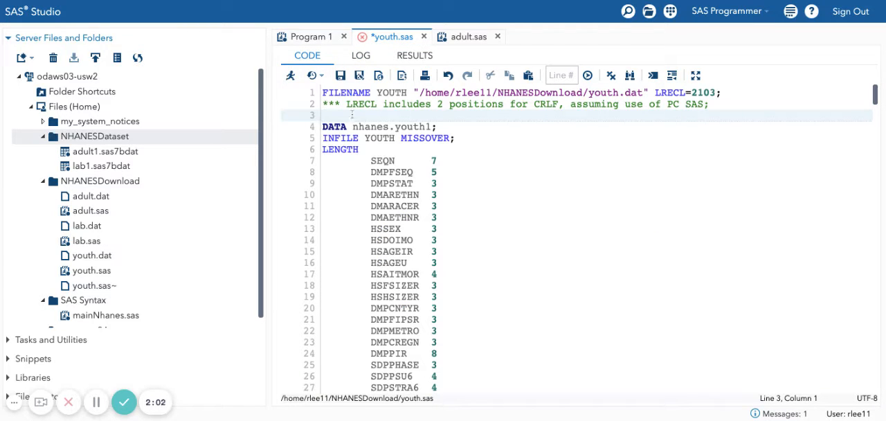
drag(767, 93, 320, 93)
click(290, 75)
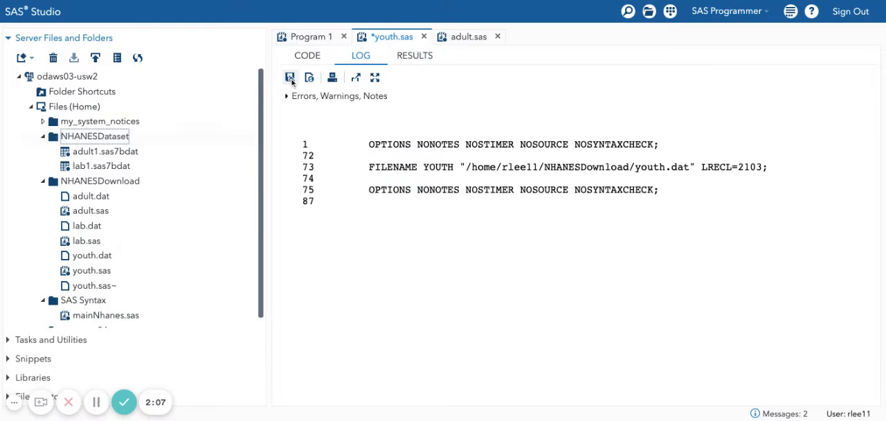
click(368, 57)
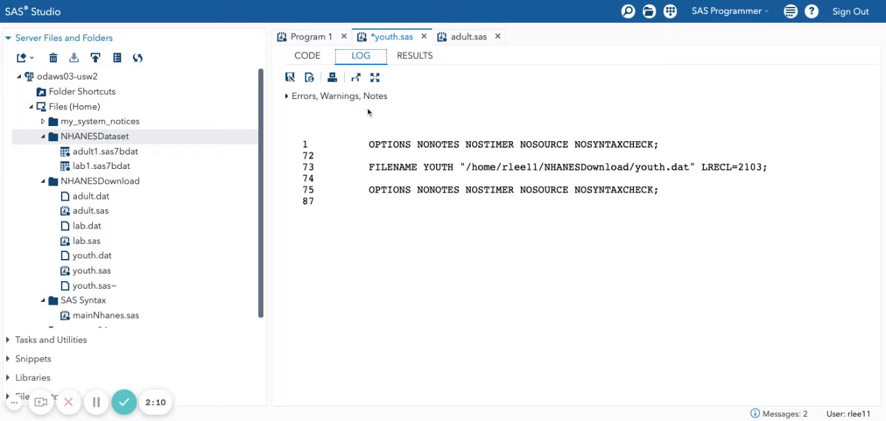
Look through the youth.sas code from the DATA statement down to the closing run statement.
click(310, 57)
drag(354, 149, 365, 251)
click(354, 139)
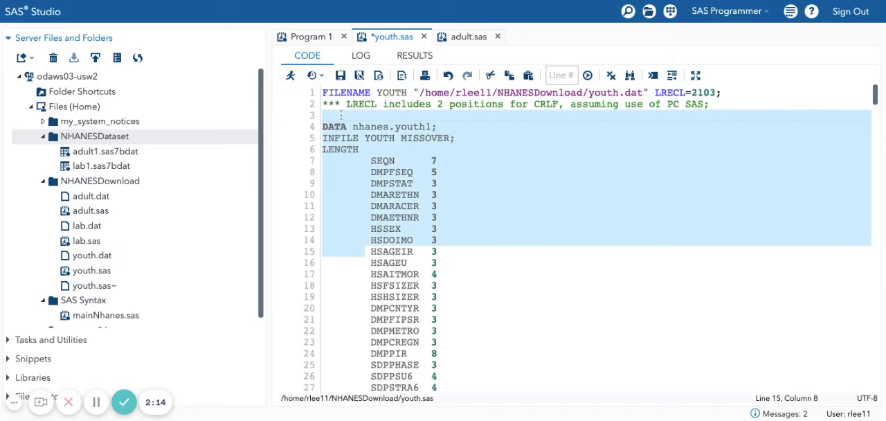
drag(878, 103, 875, 381)
scroll(676, 379, up, 5)
click(676, 373)
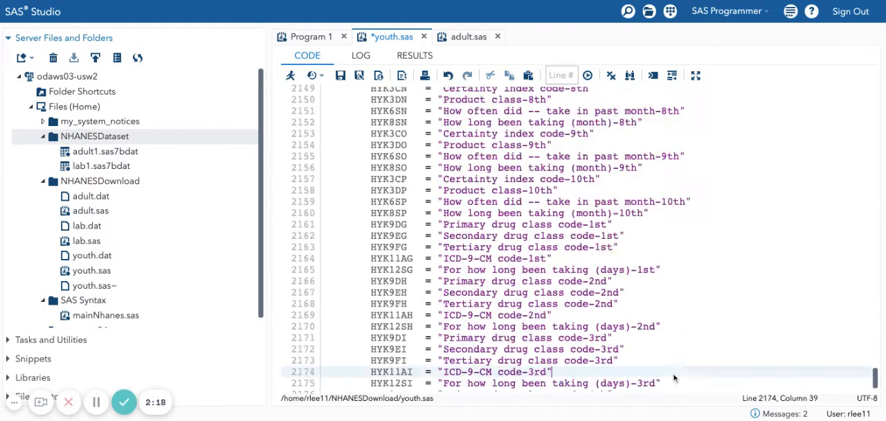
scroll(661, 355, up, 20)
scroll(643, 340, down, 20)
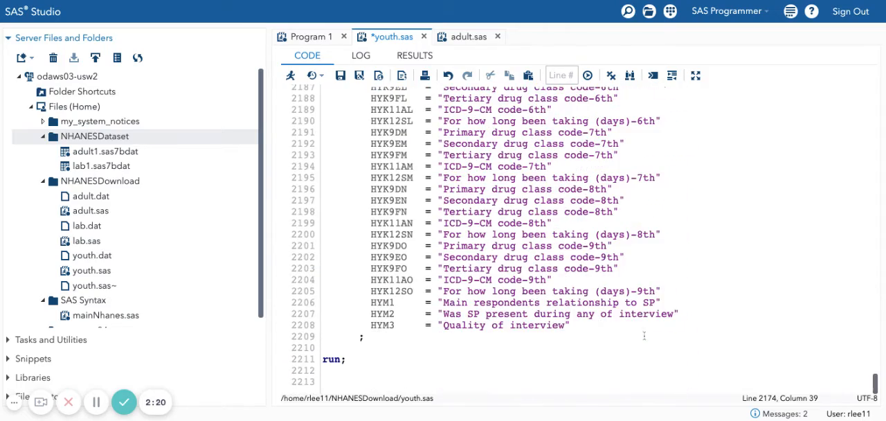
click(352, 348)
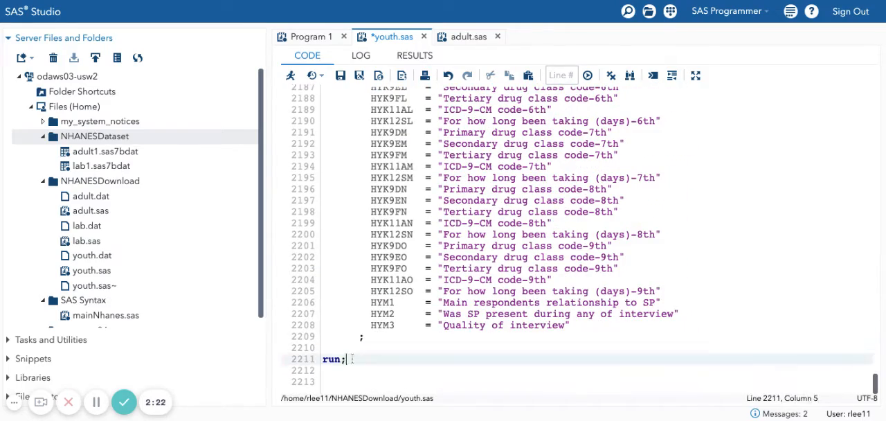
drag(353, 359, 295, 6)
click(354, 370)
key(shift+Down)
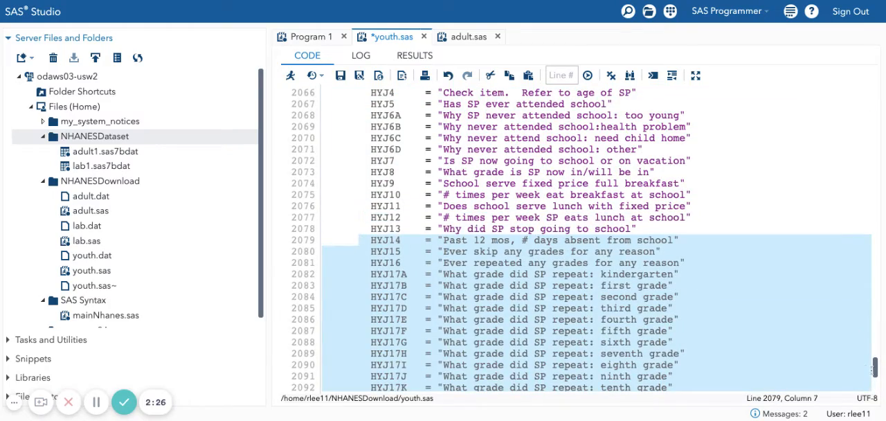
Try to run the whole youth.sas program without a selection and examine the errors listed in its log.
drag(876, 367, 877, 94)
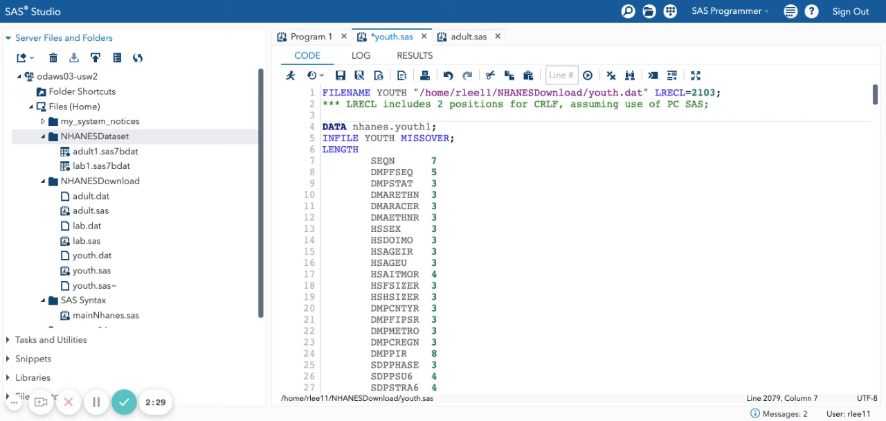
click(320, 96)
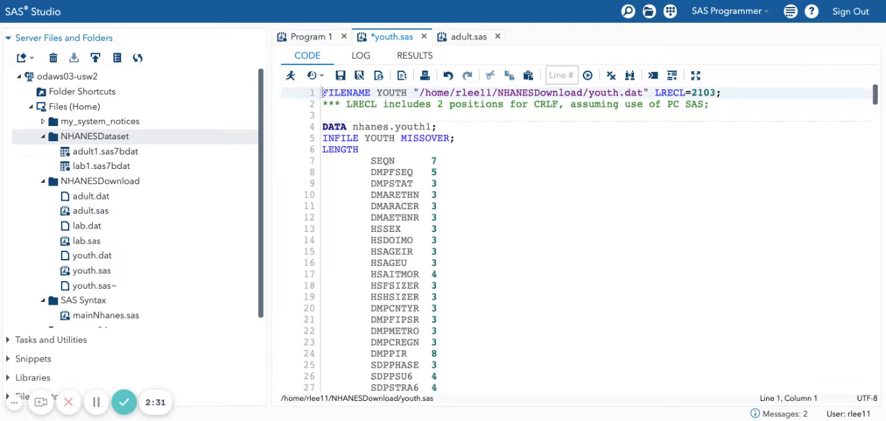
click(291, 77)
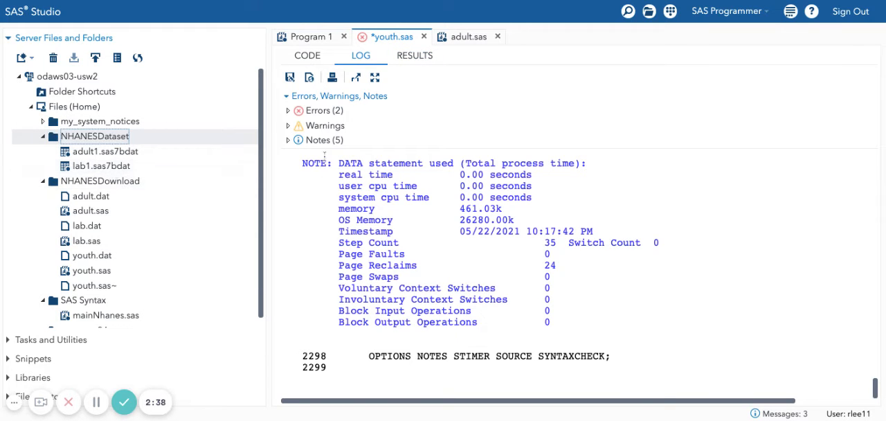
click(288, 111)
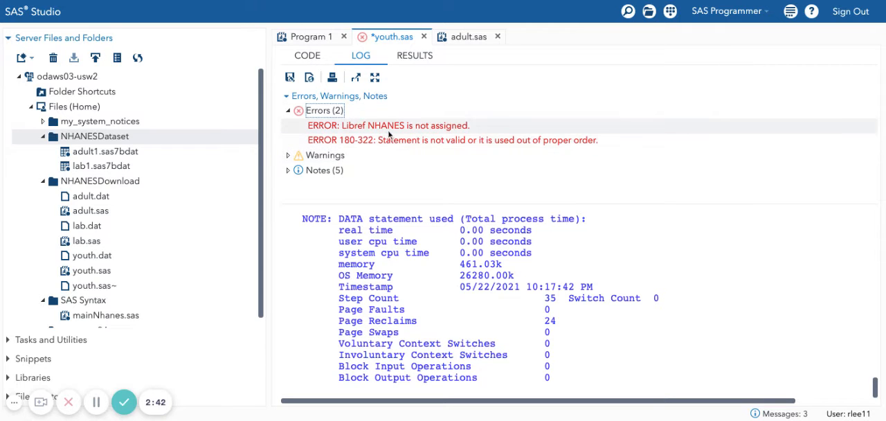
Run only the libname nhanes statement on line 1 of adult.sas and check the assigned physical path in the log.
click(462, 42)
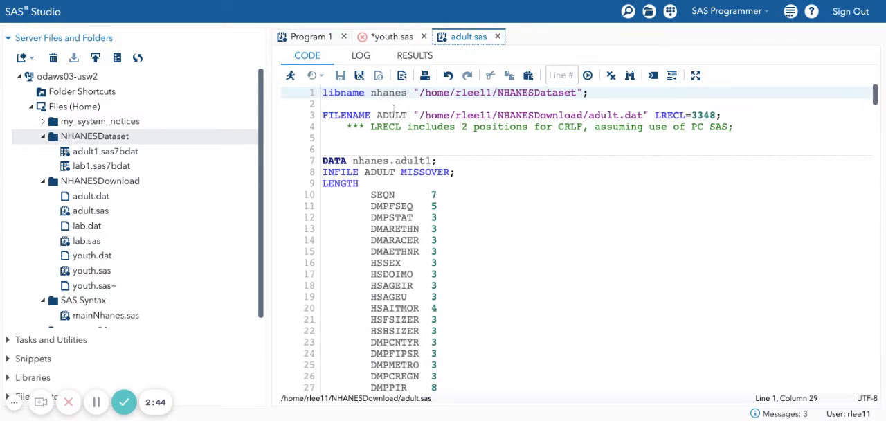
drag(604, 96, 320, 93)
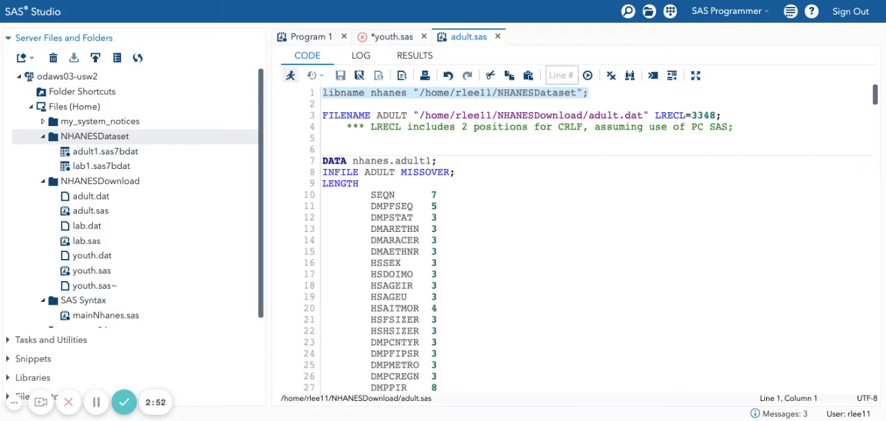
click(290, 75)
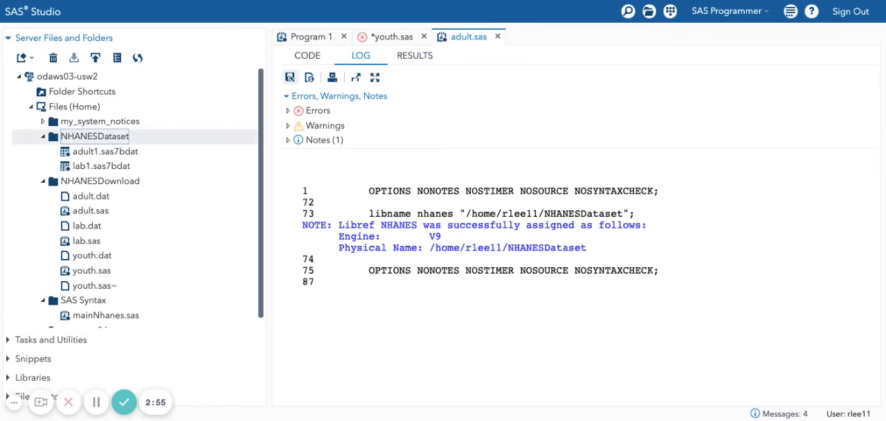
drag(429, 227, 600, 255)
triple_click(601, 249)
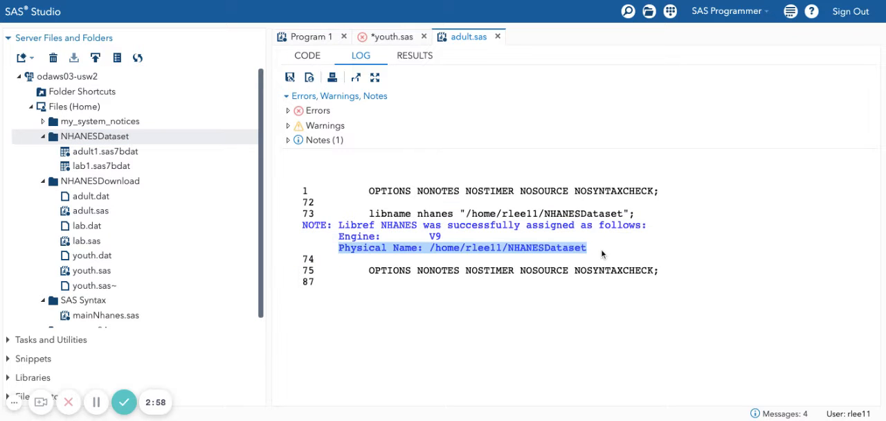
Return to the youth.sas code and run the whole program to create nhanes.youth1.
click(376, 39)
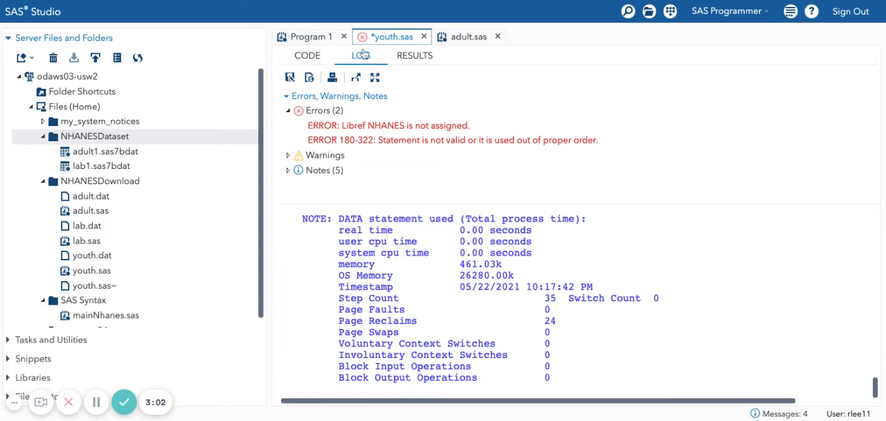
click(322, 58)
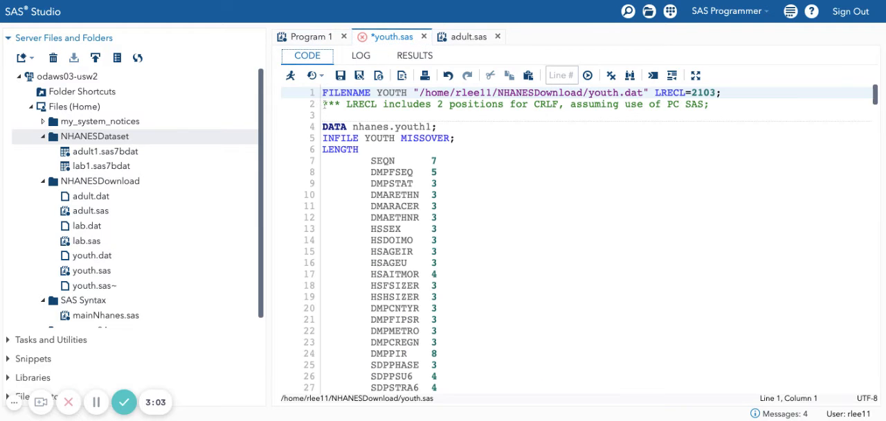
click(290, 76)
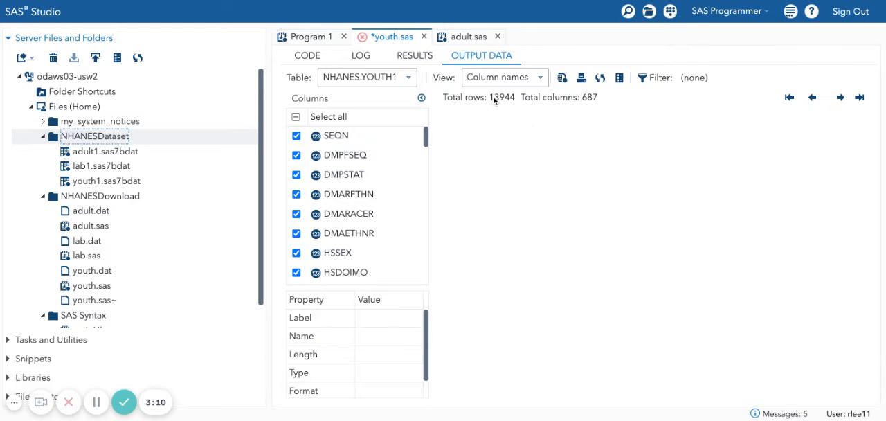
Browse the columns of the NHANES.YOUTH1 output table and locate youth1.sas7bdat in the NHANESDataset folder.
scroll(485, 398, right, 5)
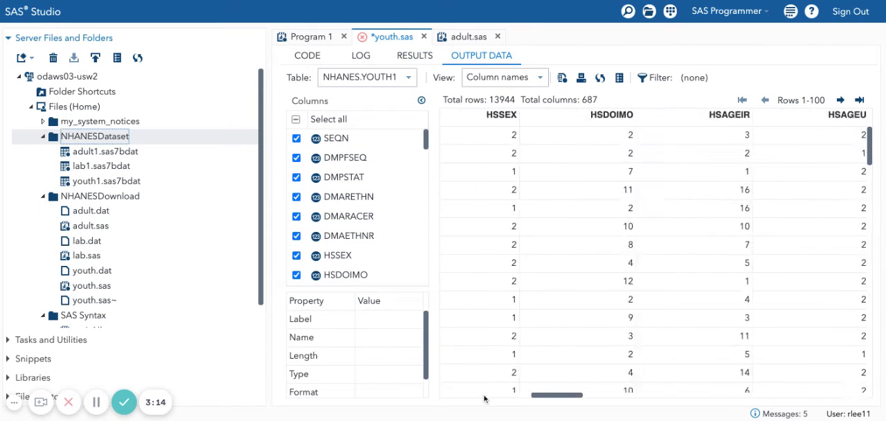
scroll(484, 399, right, 15)
scroll(484, 397, left, 15)
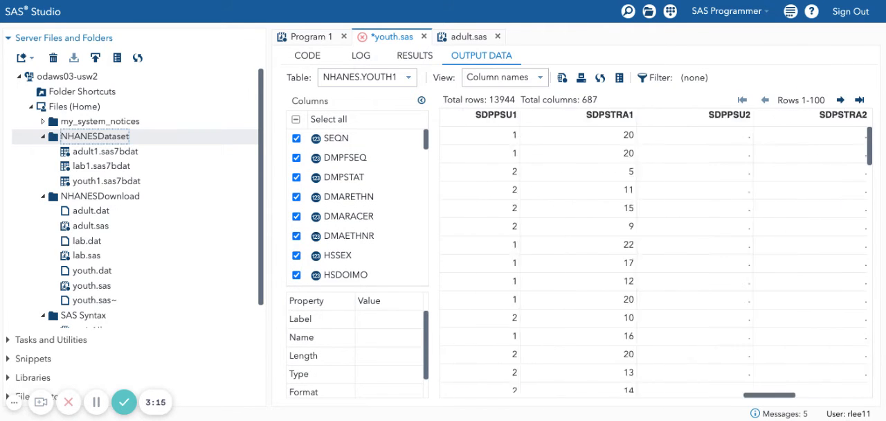
click(108, 181)
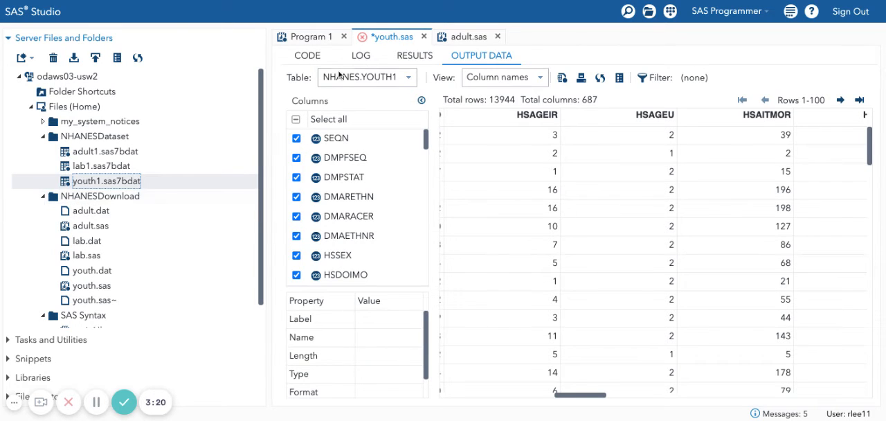
Go back to the youth.sas code and check the lab1 and youth1 dataset files in the NHANESDataset folder.
click(313, 56)
click(379, 115)
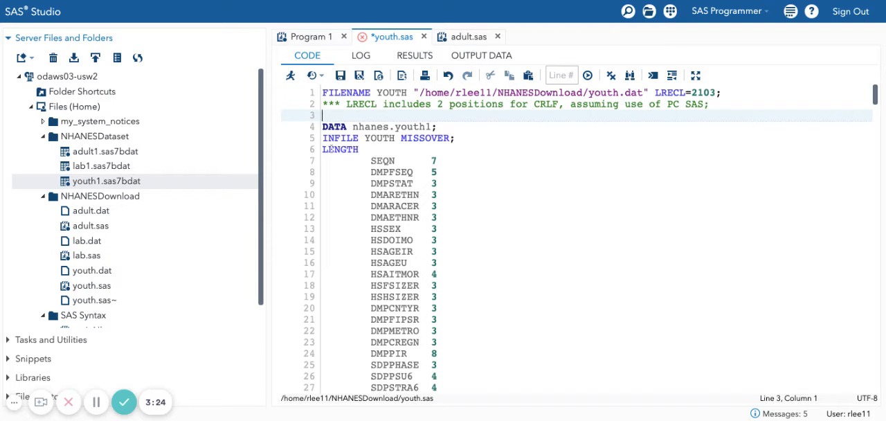
click(96, 166)
click(87, 181)
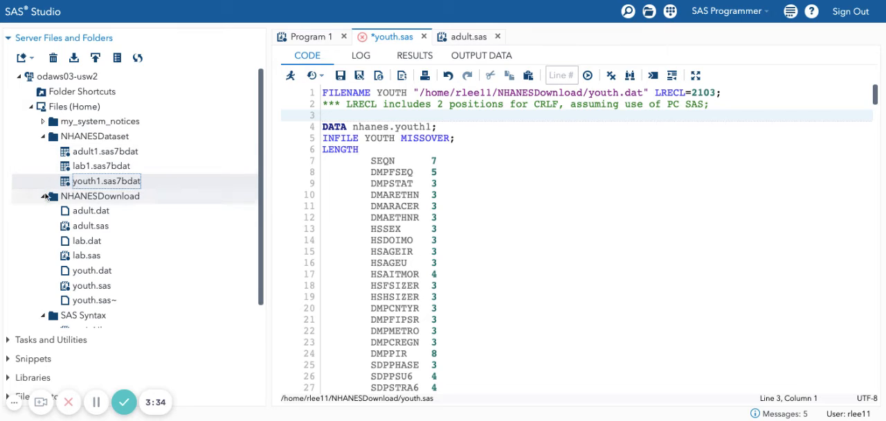
Expand the NHANES library under My Libraries to view the datasets it contains.
click(31, 378)
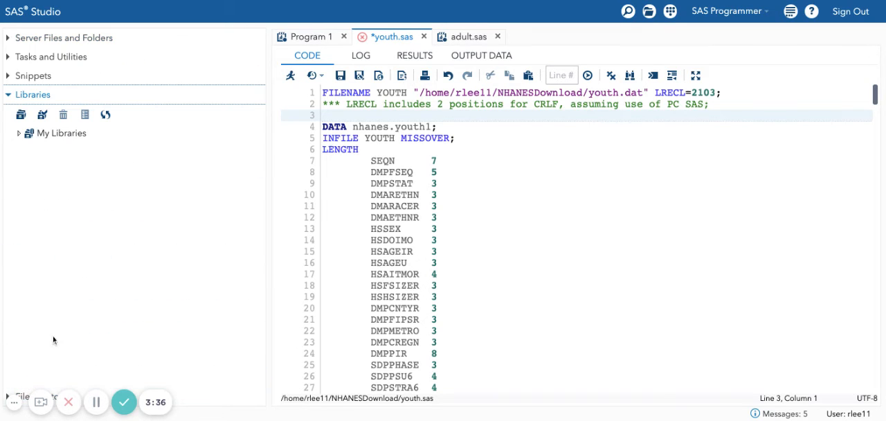
click(20, 134)
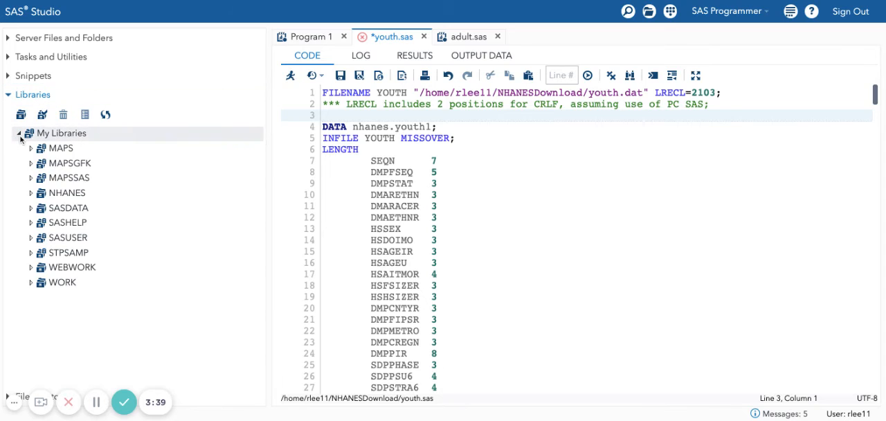
double_click(64, 195)
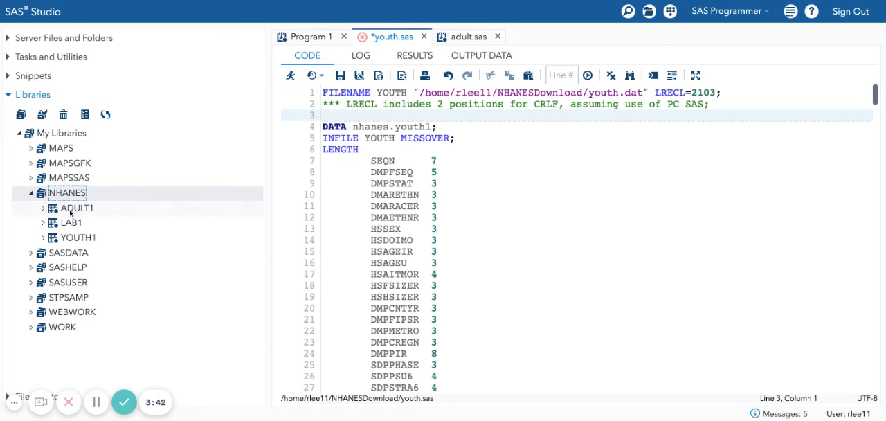